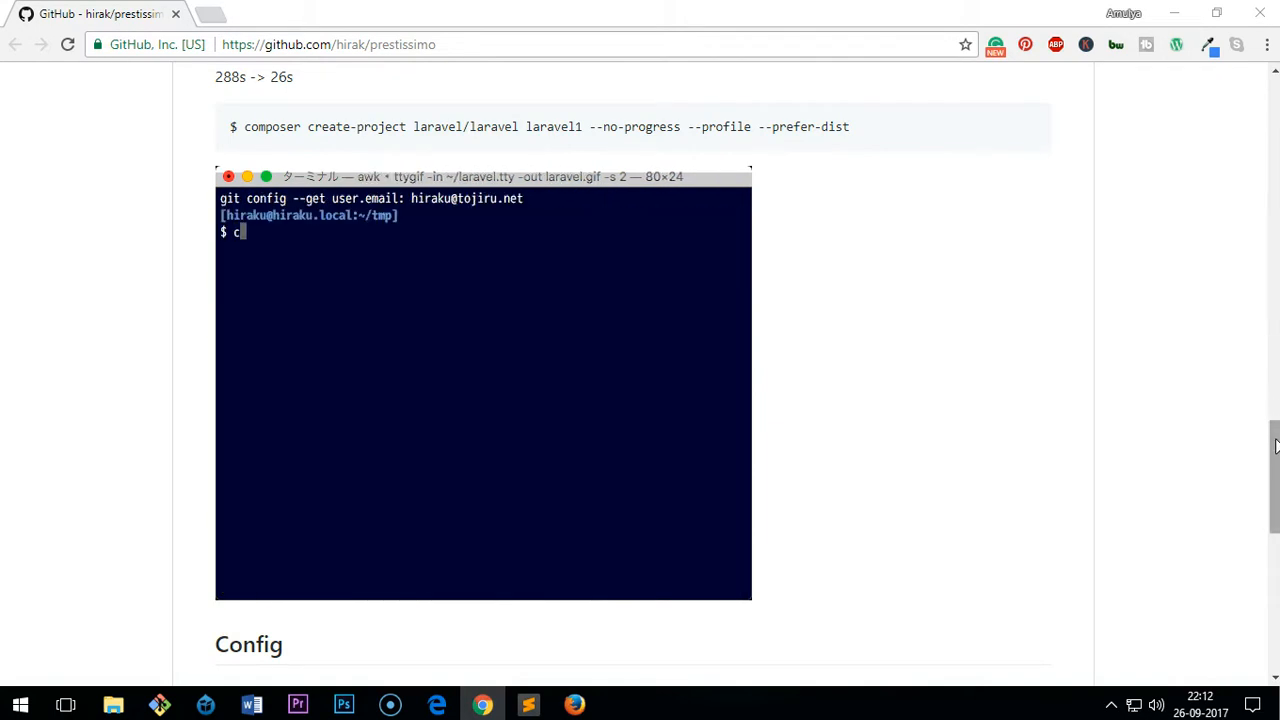
mouse_move(1275, 430)
left_mouse_down()
mouse_move(1275, 150)
mouse_move(1275, 318)
left_mouse_up()
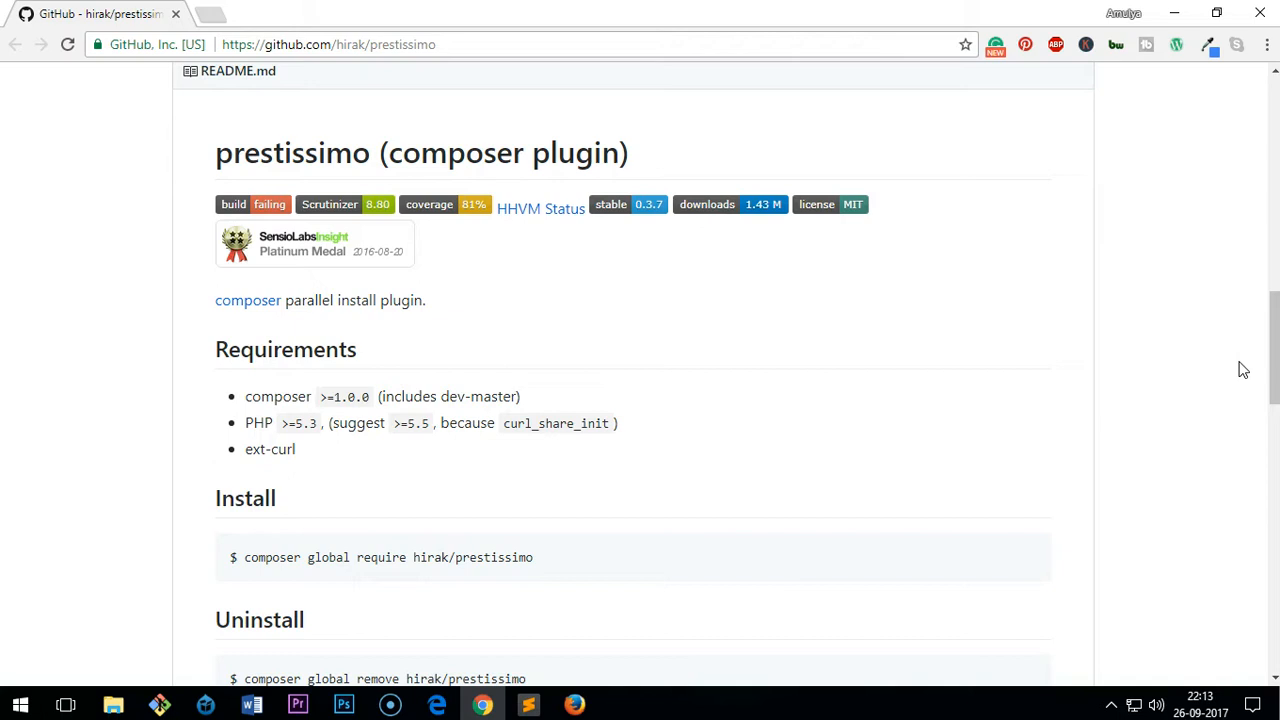
Launch cmd via the Run dialog and return to the prestissimo GitHub page.
key("super+r")
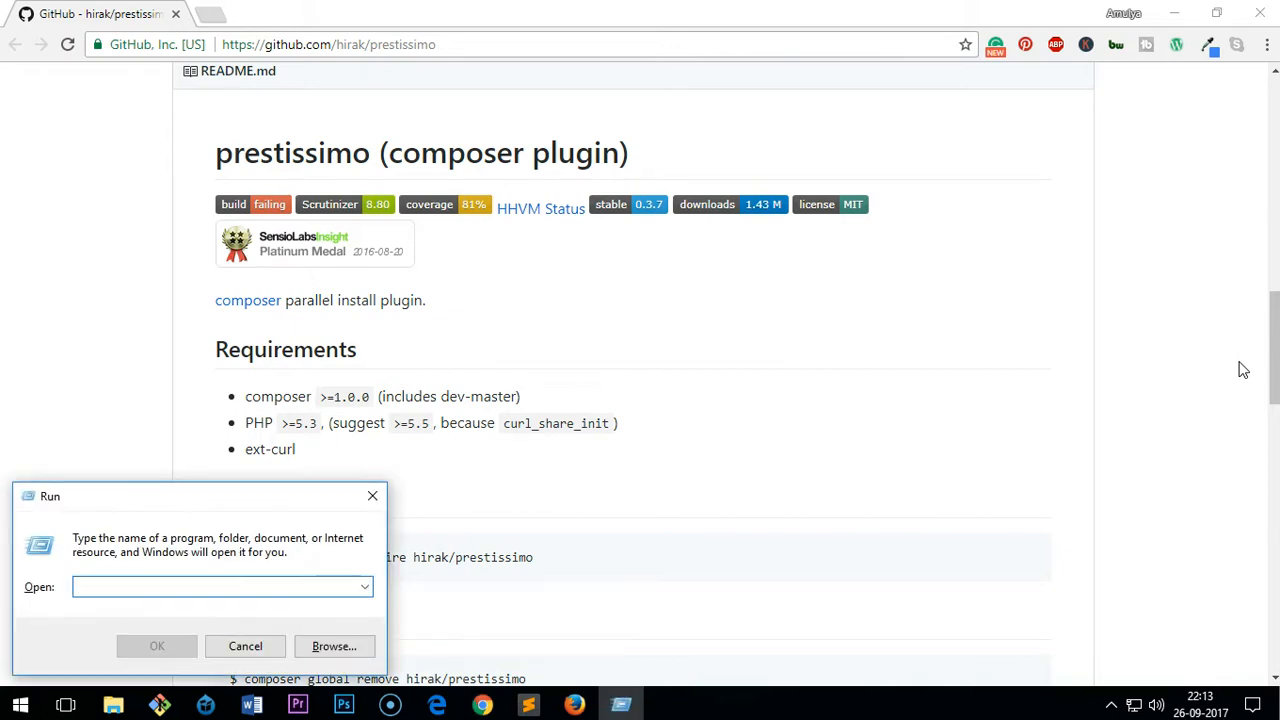
type("cmd")
key("Return")
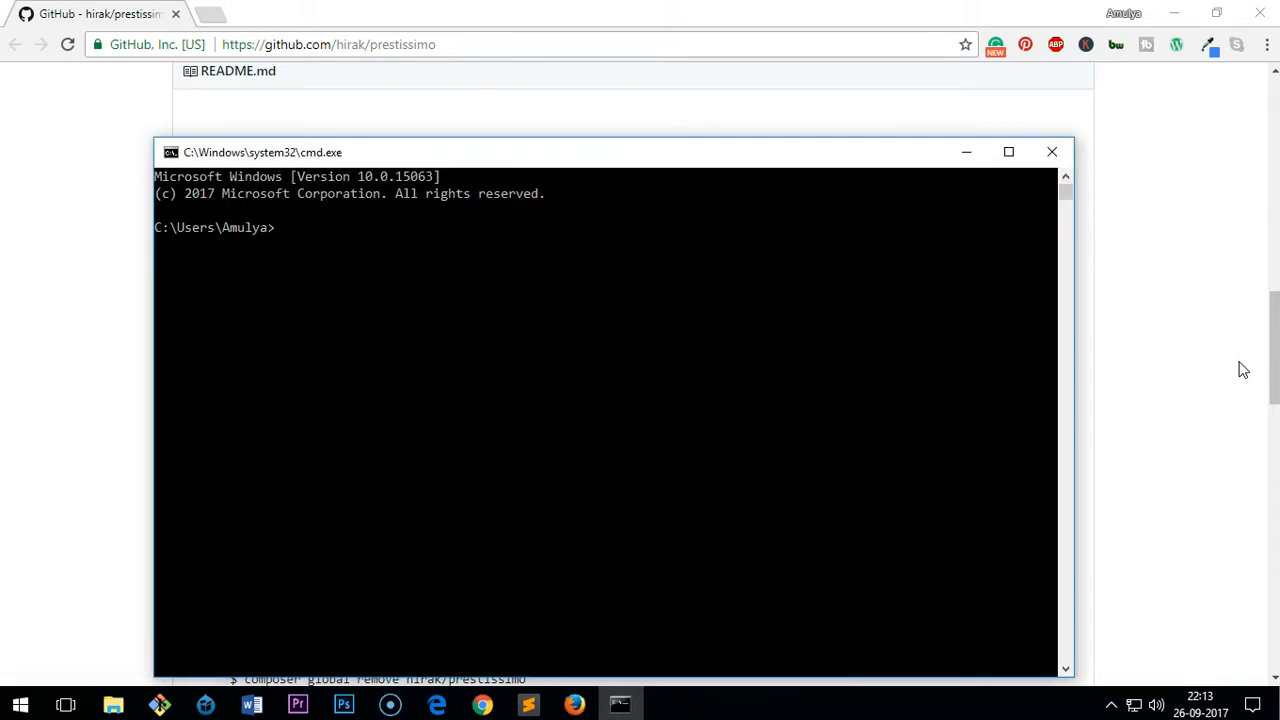
left_click(60, 227)
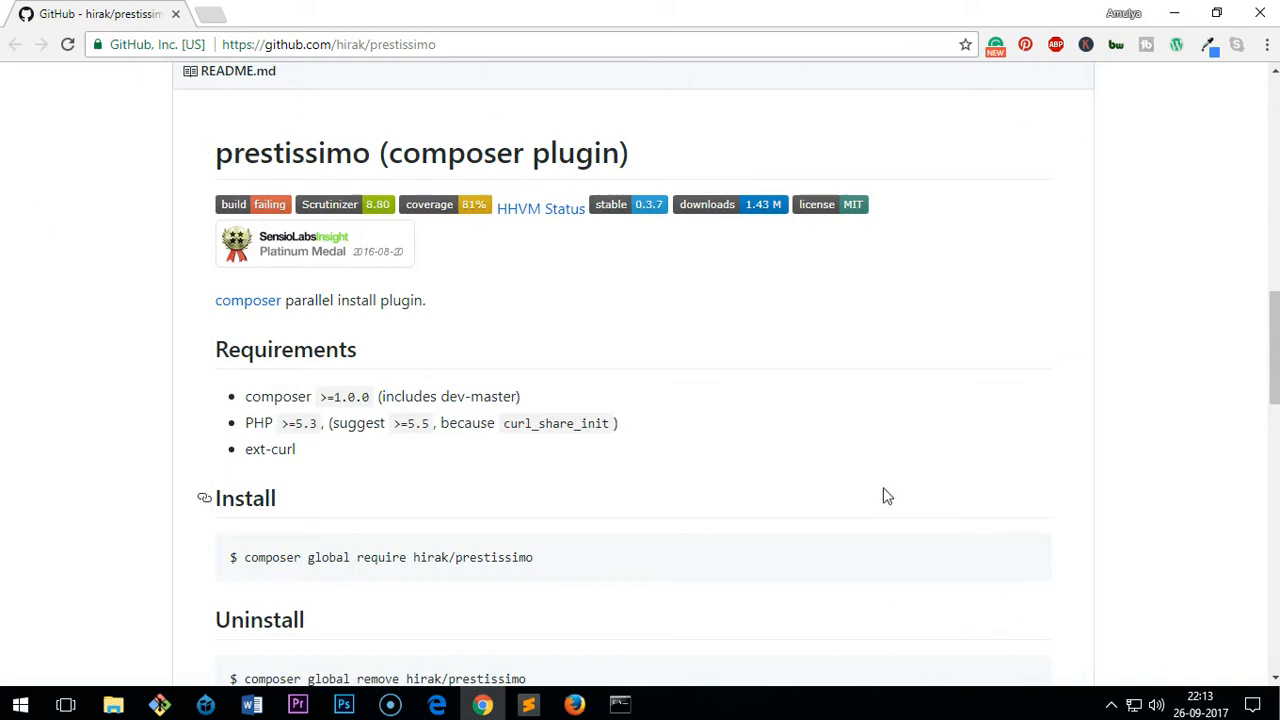
scroll(883, 487, "down", 1)
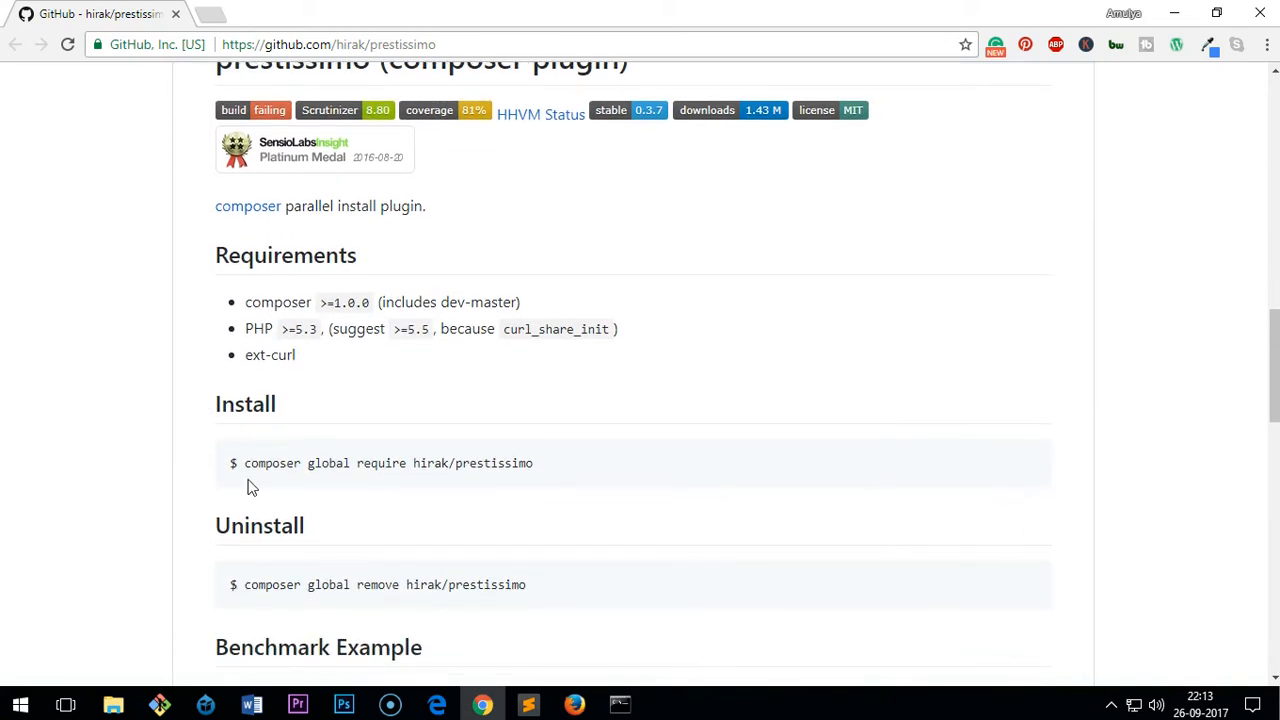
Select 'composer global require hirak/prestissimo' in the README and switch to the prompt.
left_click_drag(244, 463, 525, 463)
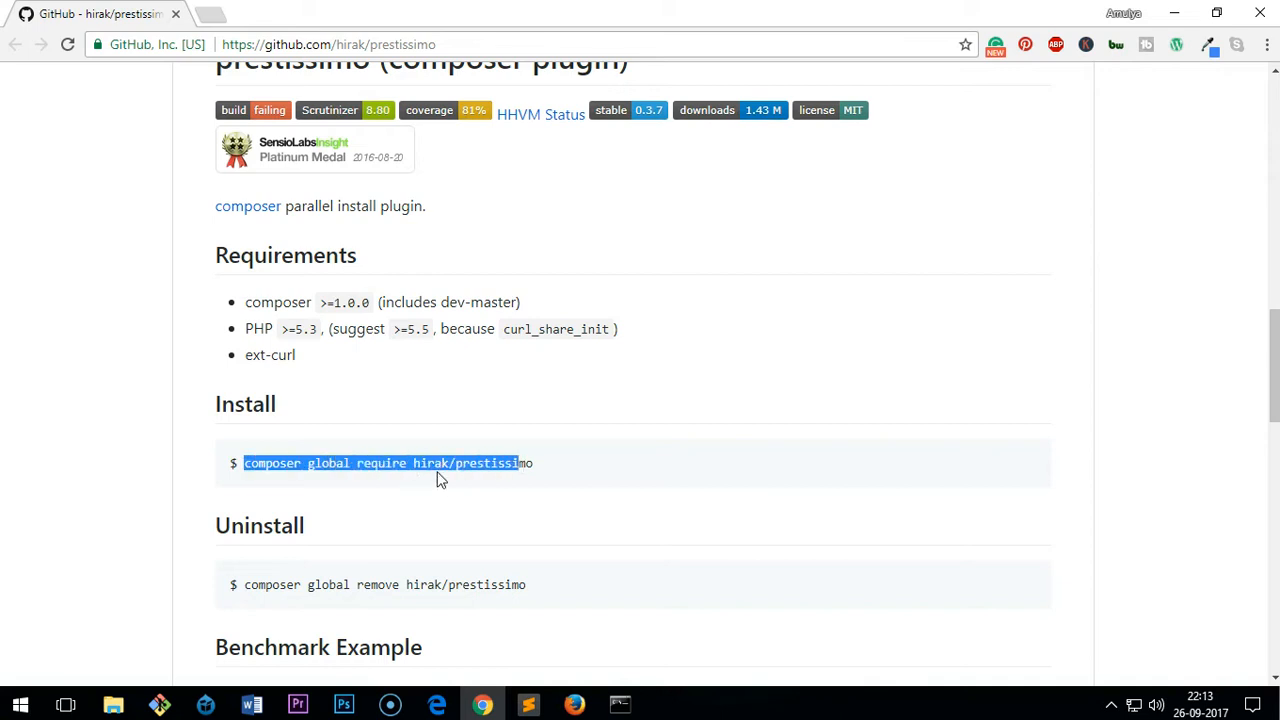
left_click(557, 480)
left_click_drag(533, 463, 237, 462)
left_click(620, 706)
Paste and run 'composer global require hirak/prestissimo' at the prompt.
right_click(449, 389)
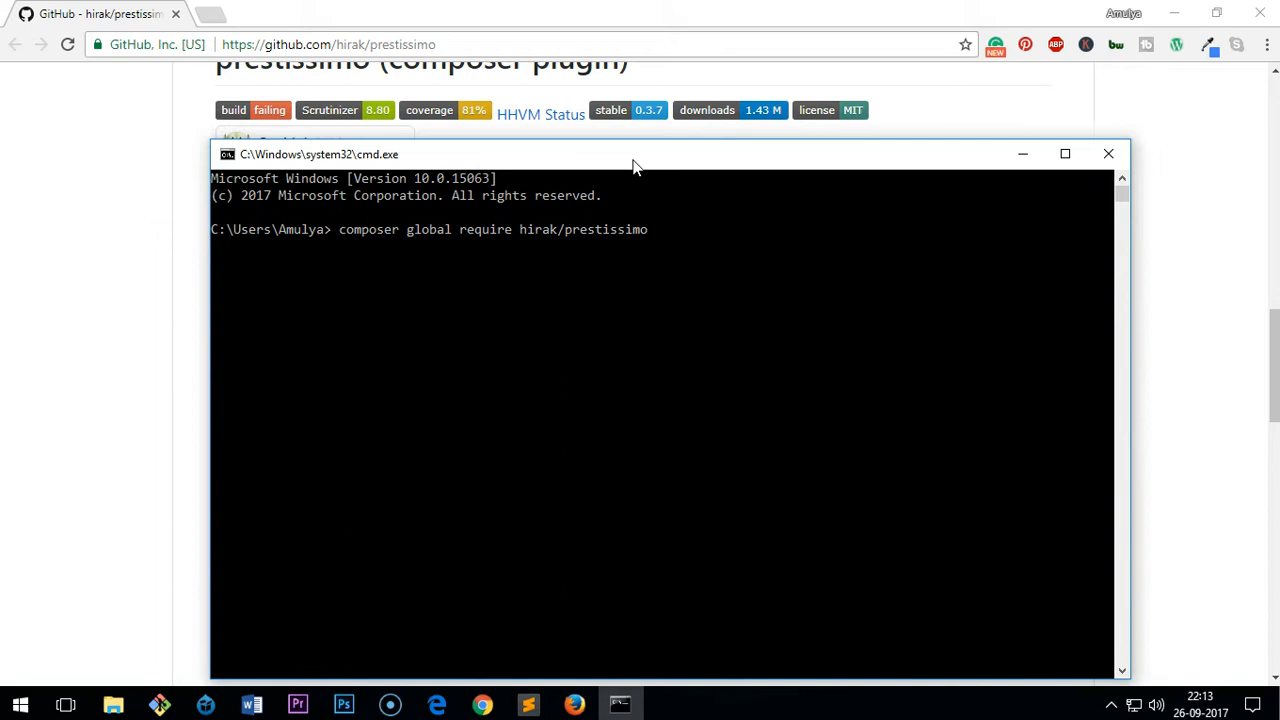
left_click_drag(563, 163, 645, 165)
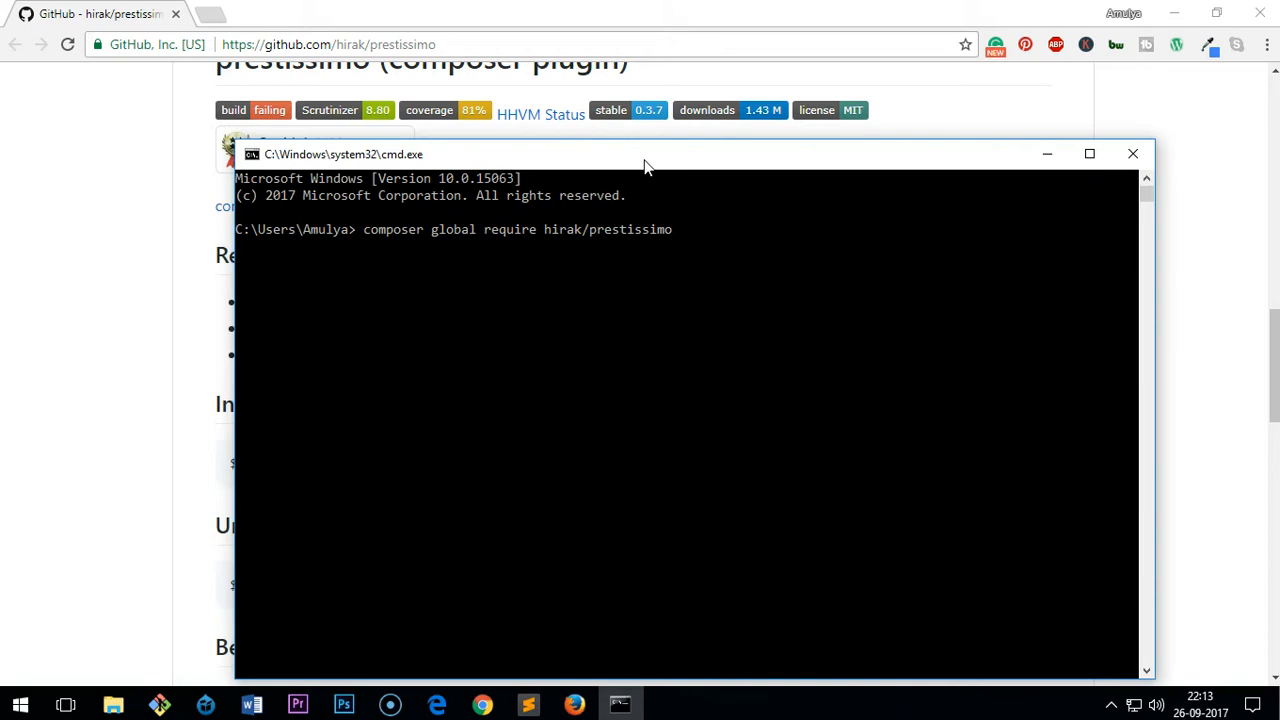
key("Return")
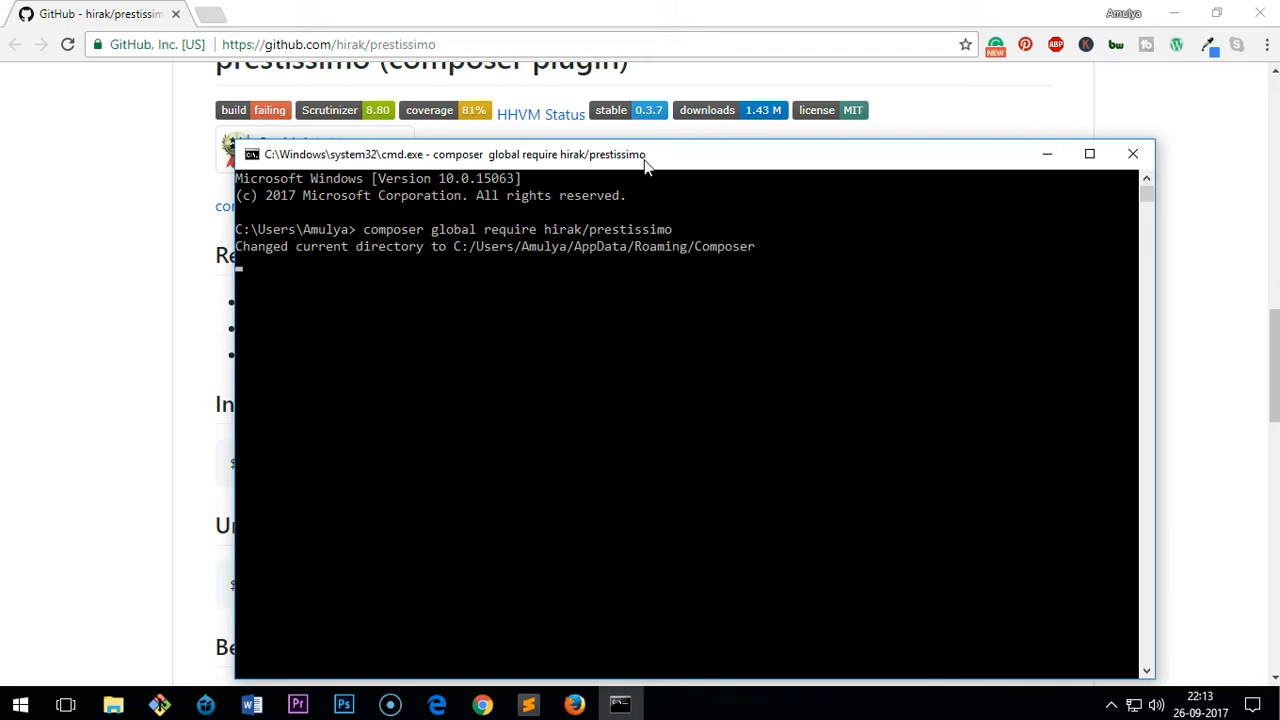
View the benchmark example GIF on GitHub, then return to the running prompt.
left_click(203, 420)
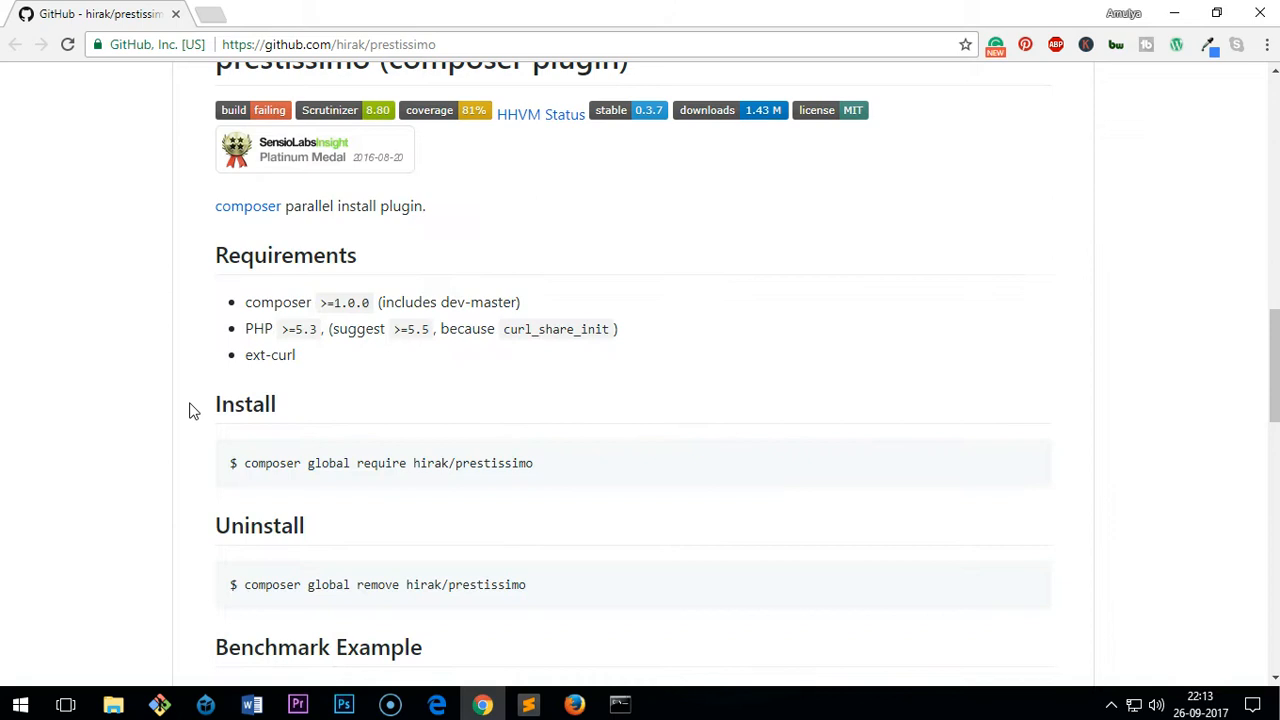
scroll(899, 462, "down", 1)
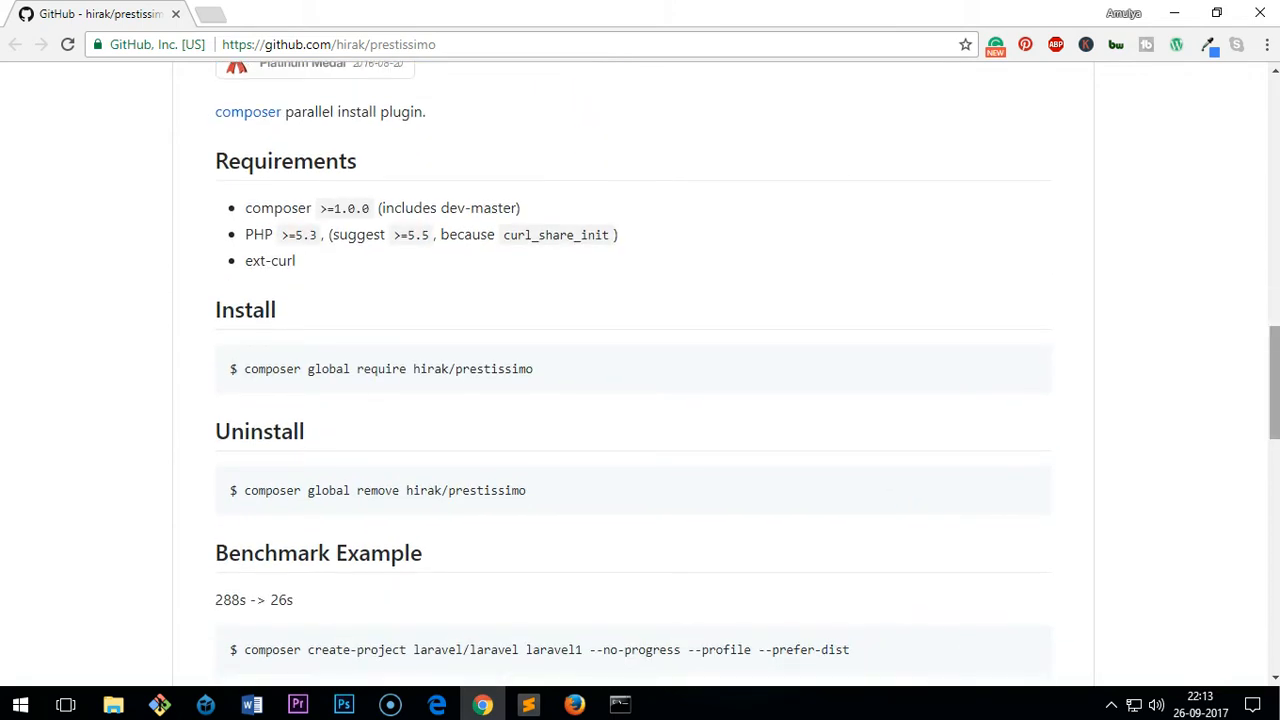
mouse_move(1275, 383)
left_mouse_down()
mouse_move(1275, 497)
mouse_move(1275, 478)
left_mouse_up()
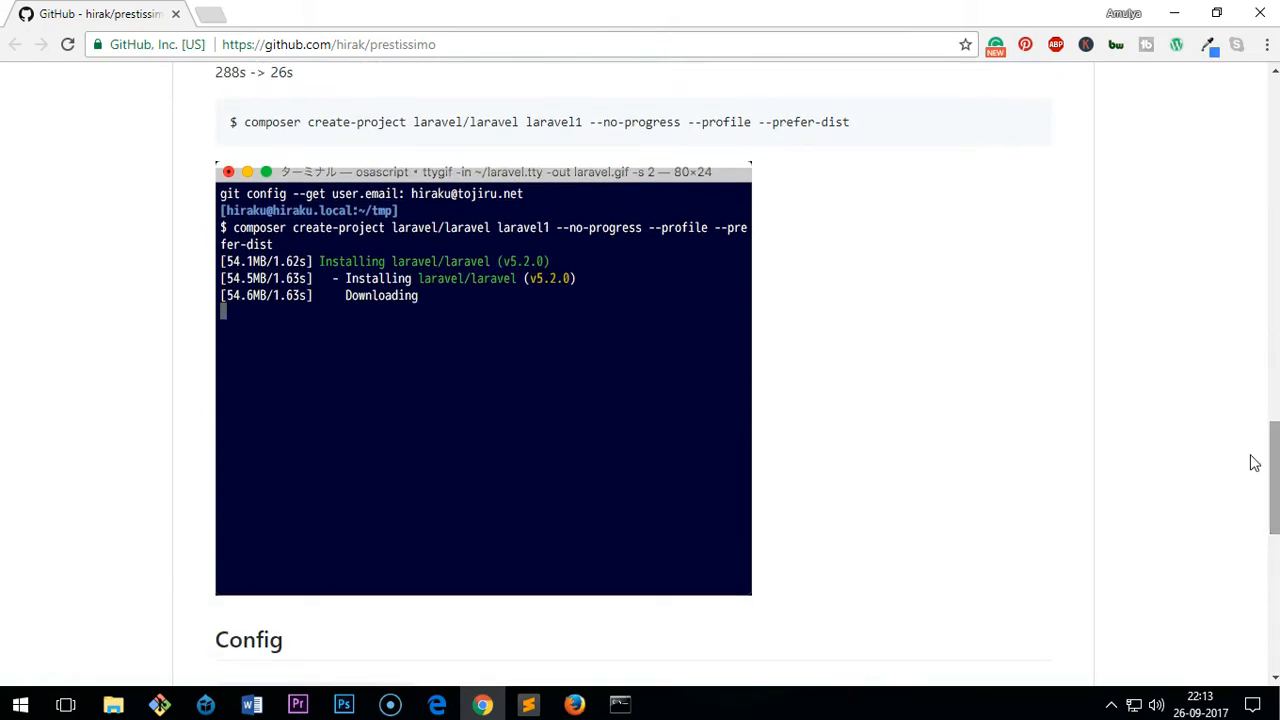
left_click(618, 705)
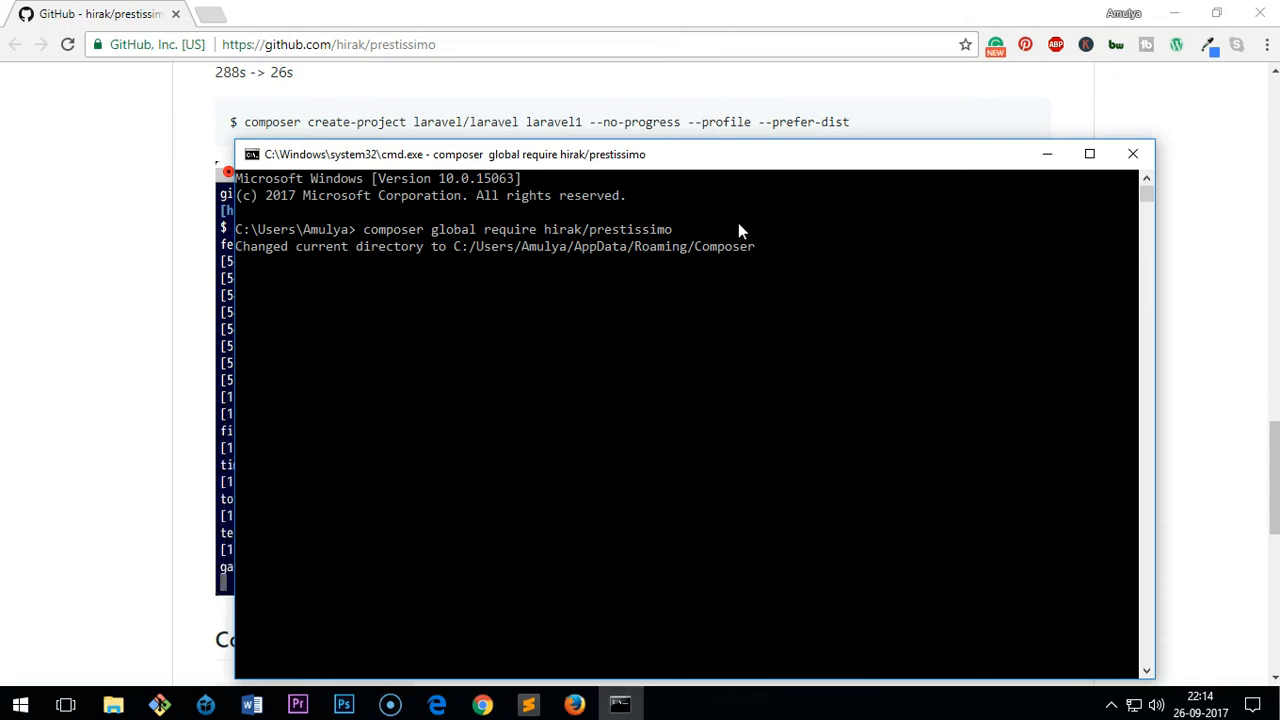
Reposition the prompt window while prestissimo 0.3.7 finishes installing.
left_click_drag(662, 160, 880, 95)
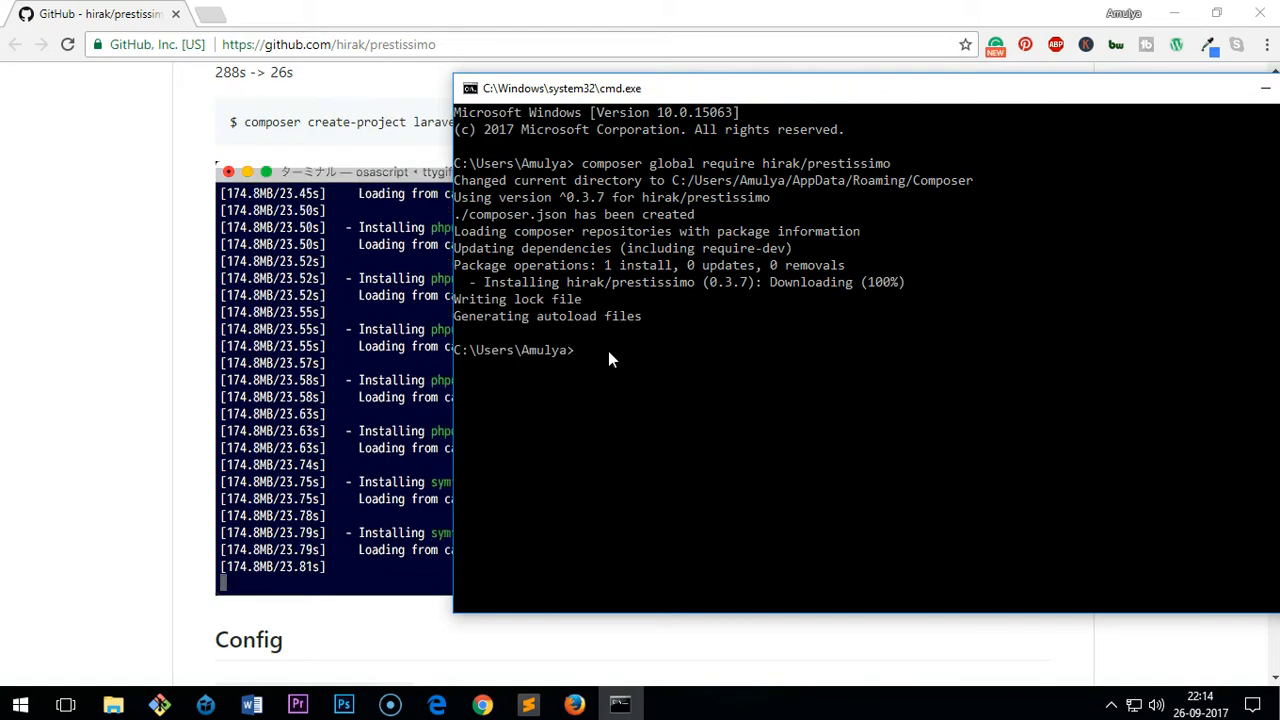
type("composer")
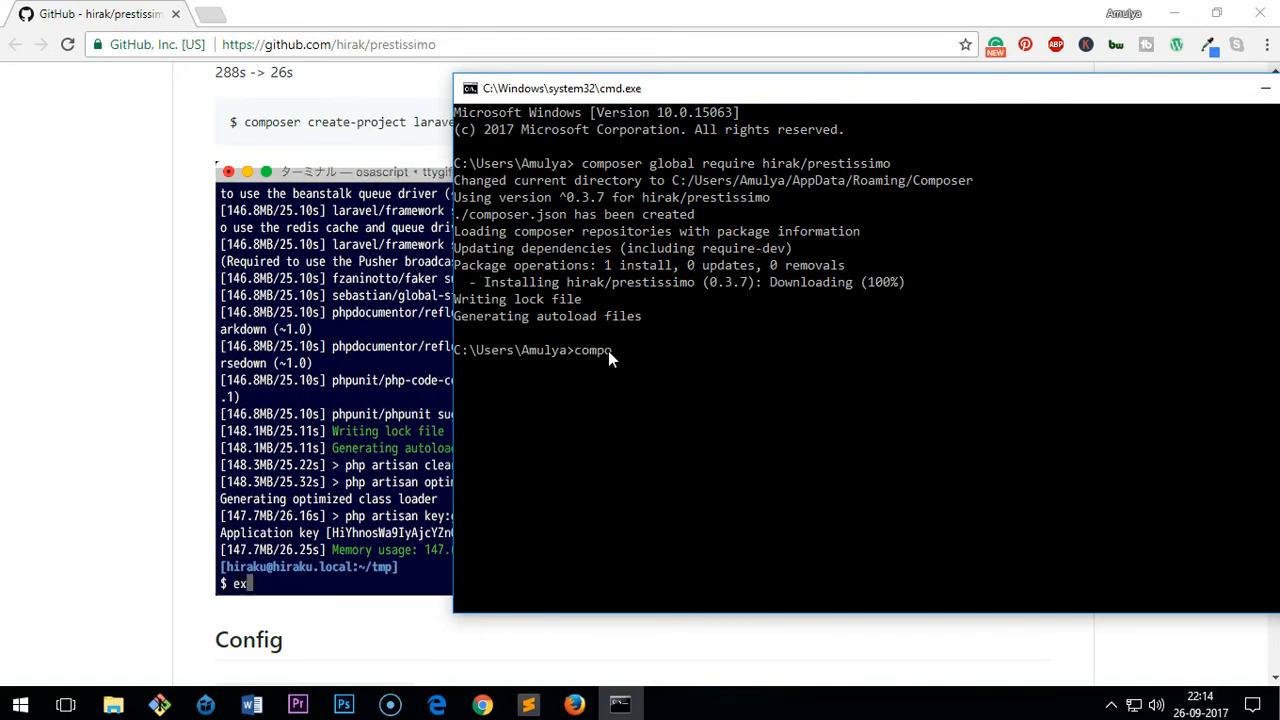
Run plain composer to print its help and command list, then close the prompt.
key("Return")
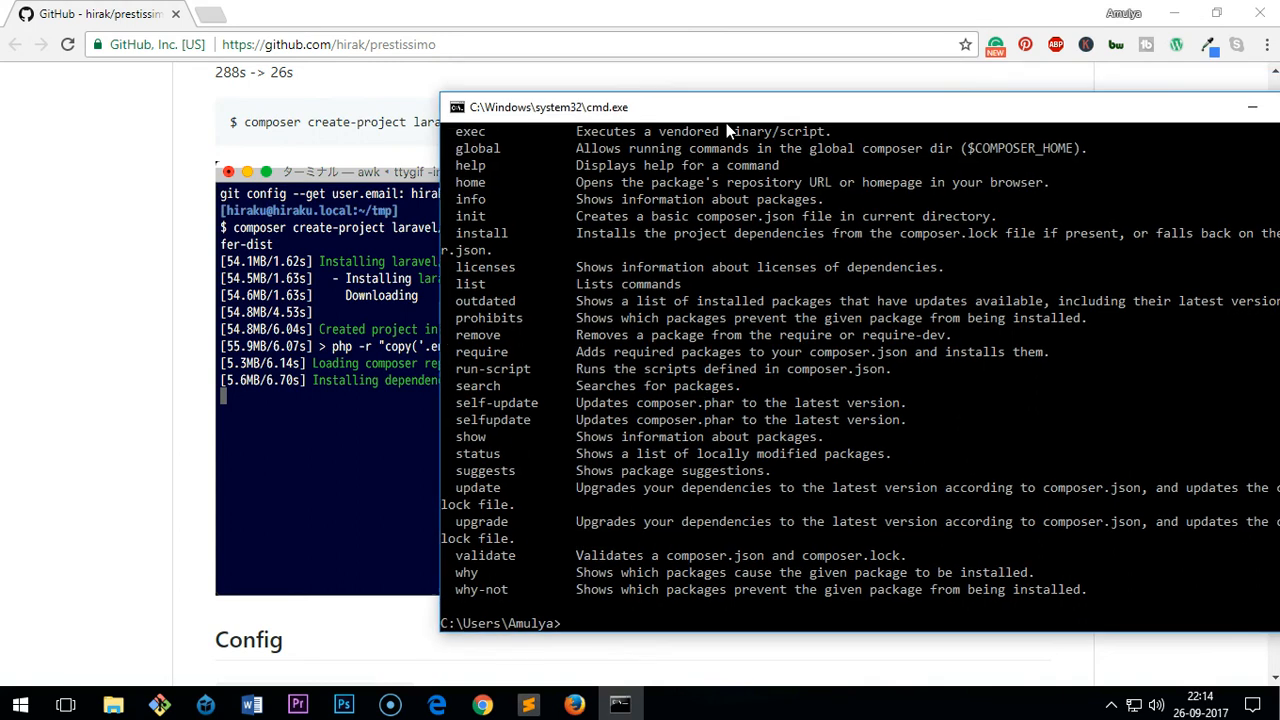
left_click_drag(750, 97, 536, 155)
scroll(745, 460, "up", 10)
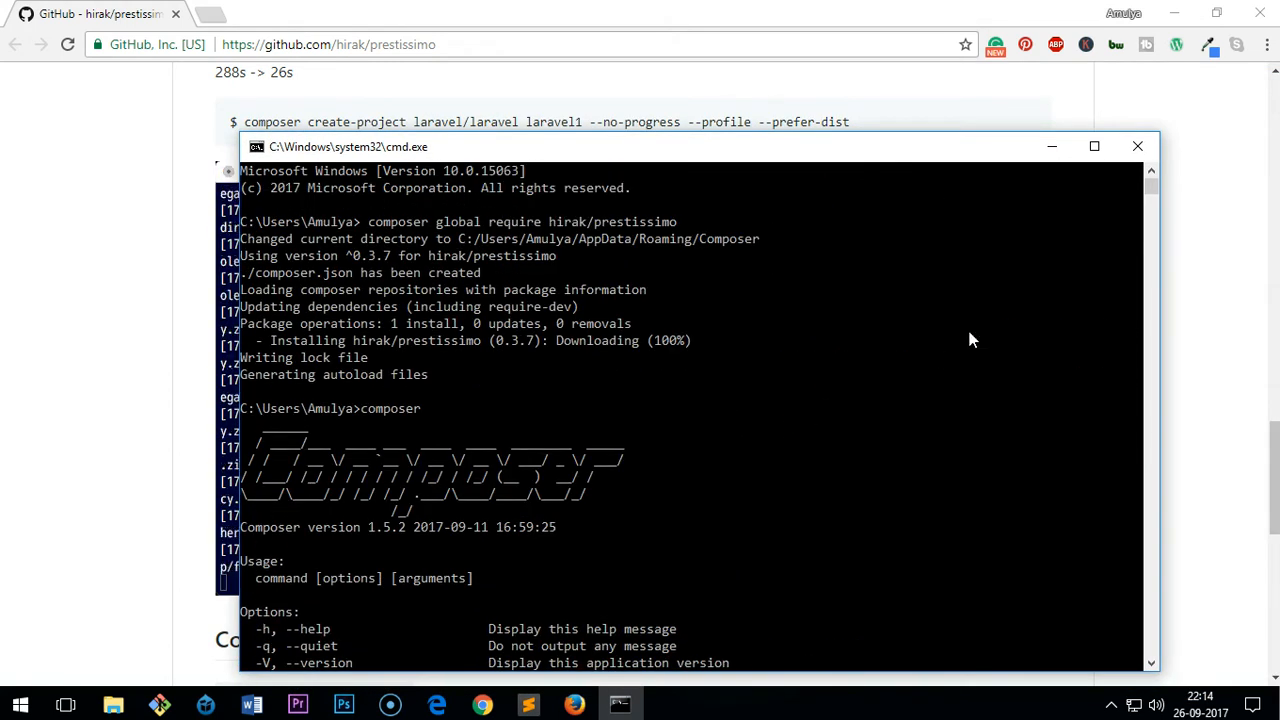
left_click(1137, 146)
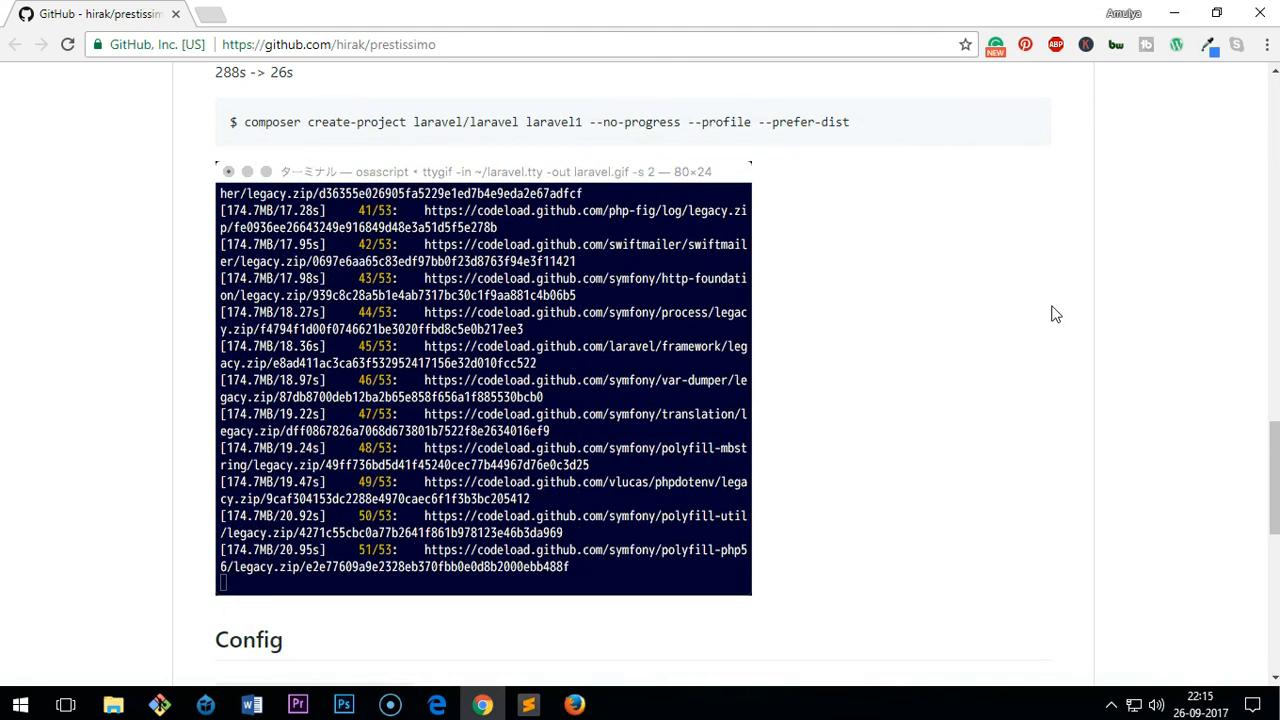